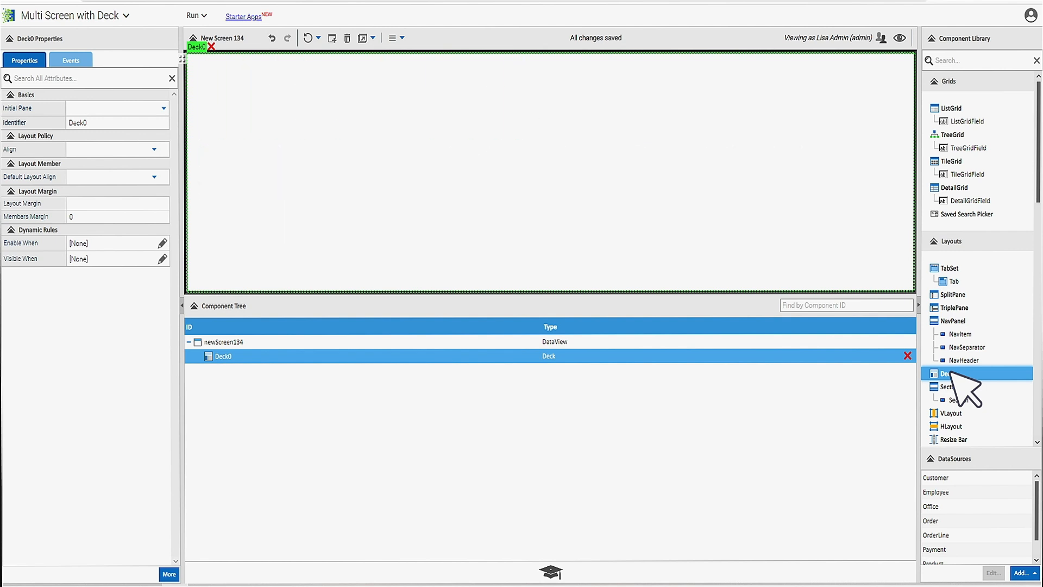
- Add a ListGrid and a Table Layout Form to the Deck, binding both to the Customer DataSource
{"action": "left_click", "coordinate": [952, 107]}
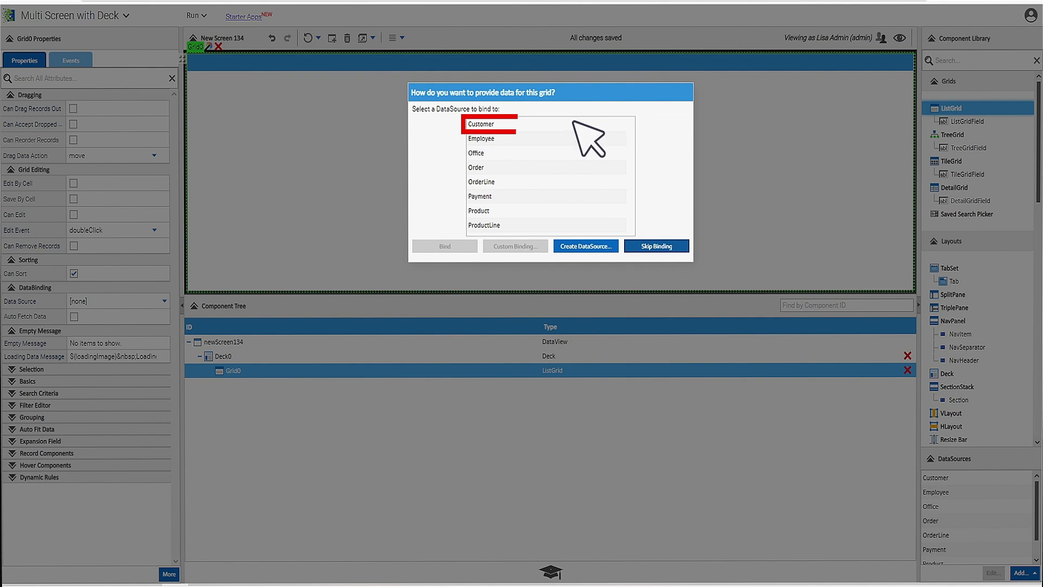
{"action": "double_click", "coordinate": [496, 124]}
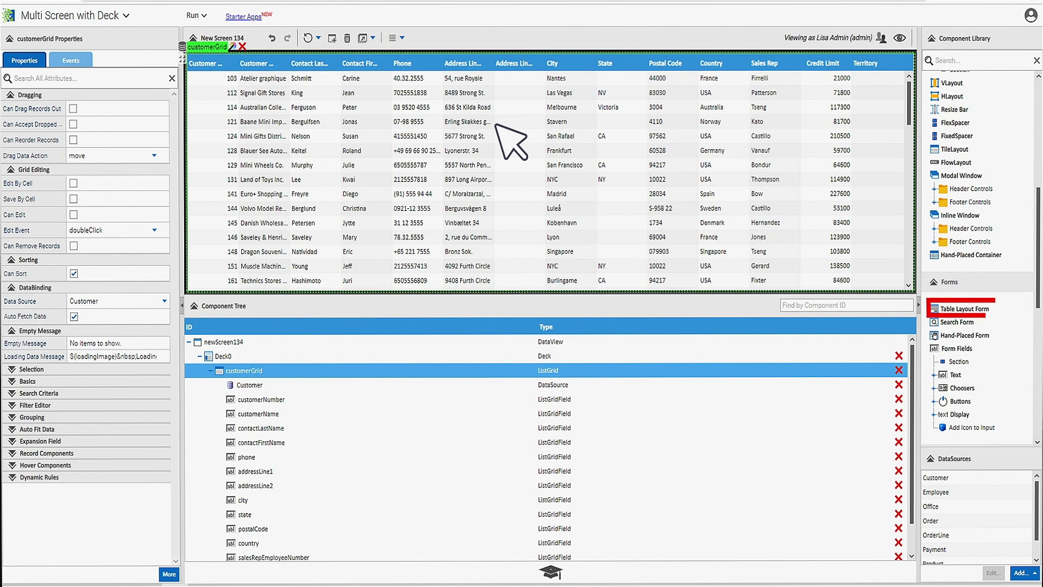
{"action": "left_click_drag", "start_coordinate": [971, 309], "coordinate": [307, 386]}
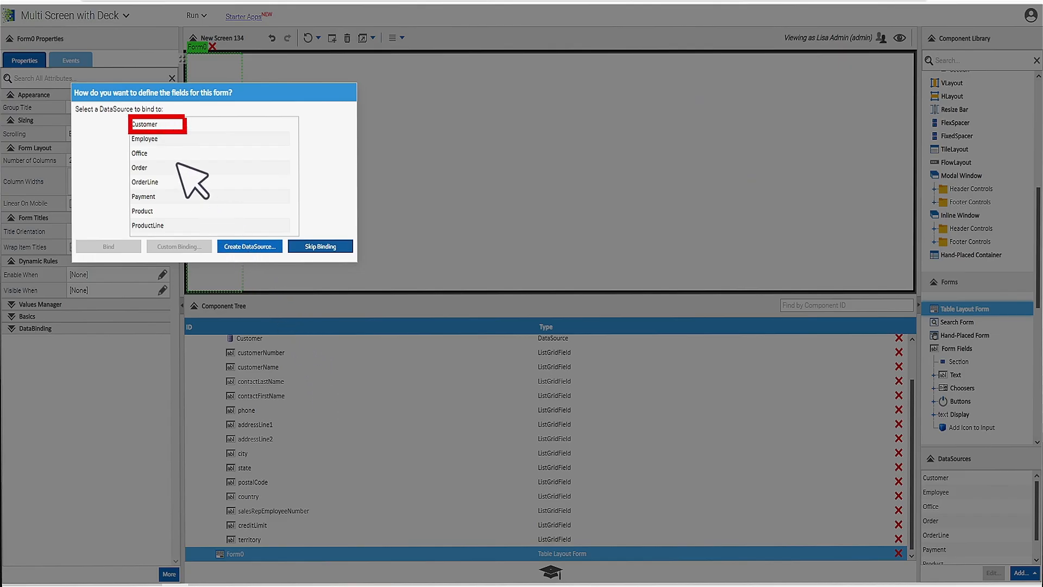
{"action": "double_click", "coordinate": [150, 125]}
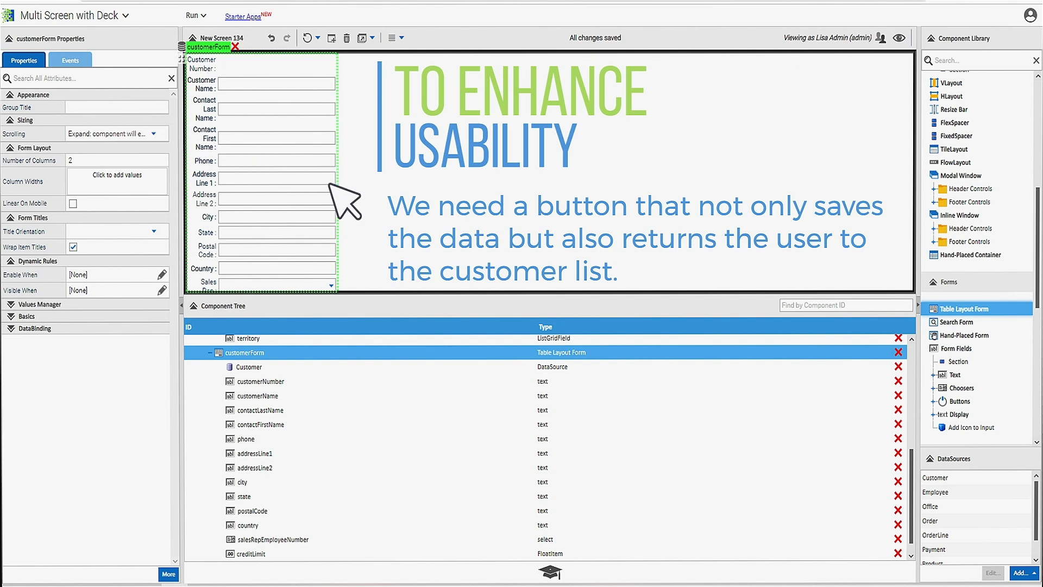
- Add a button to the end of the customer form and title it "Save and Return to List"
{"action": "double_click", "coordinate": [971, 403]}
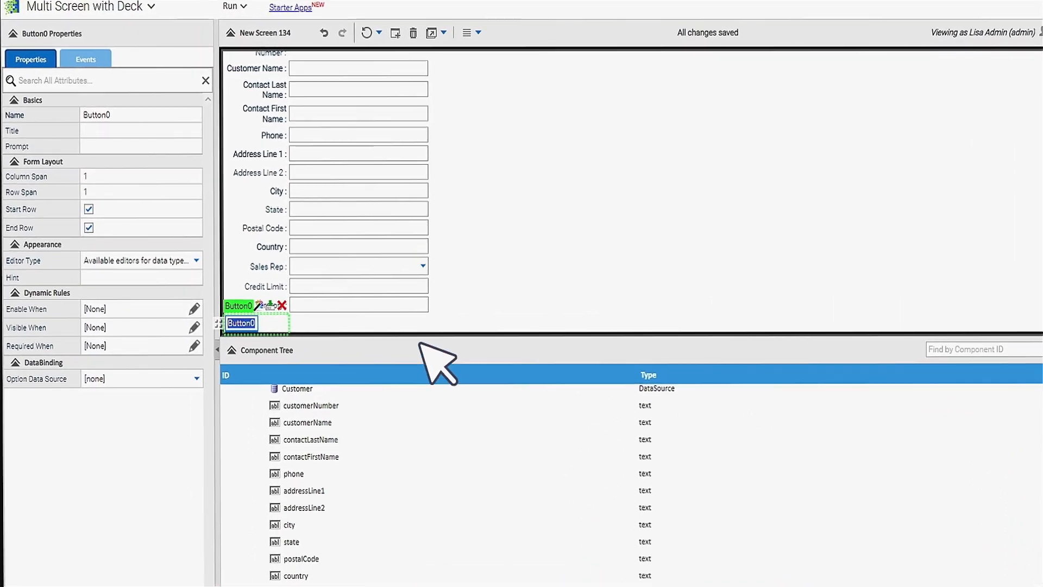
{"action": "type", "text": "Save and"}
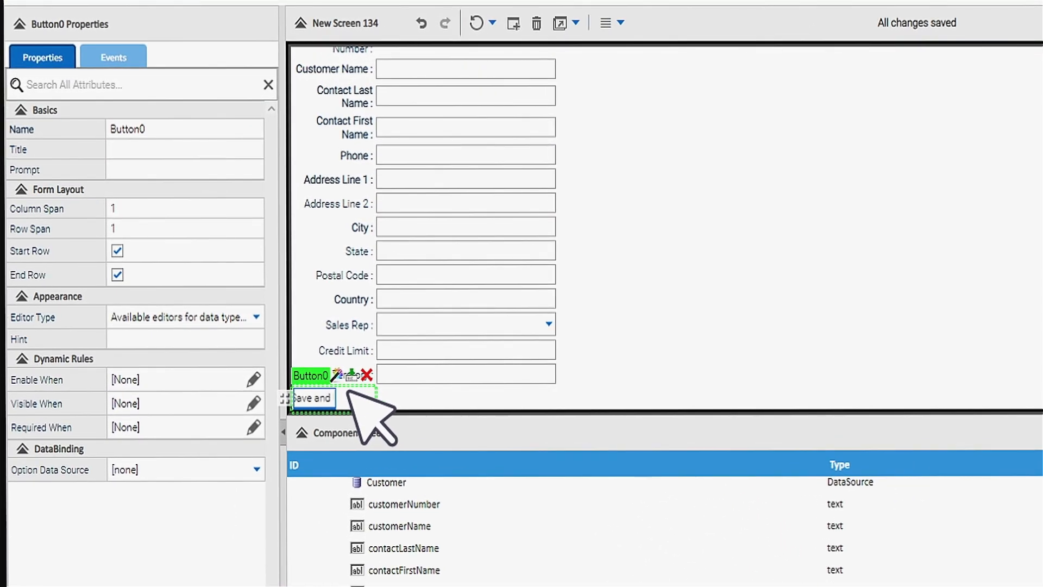
{"action": "key", "text": "Return"}
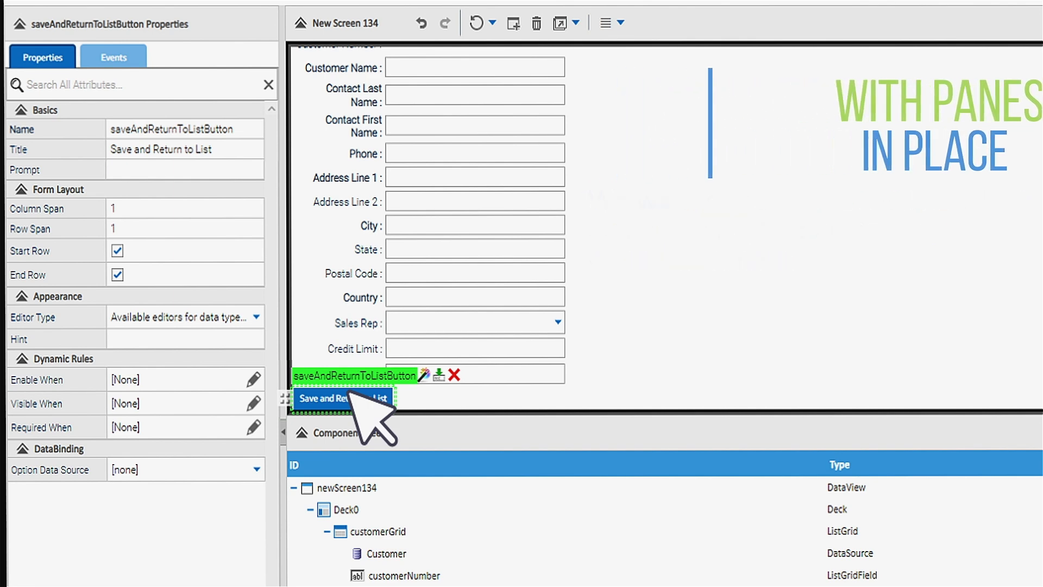
- Set the initial pane of Deck0 to customerGrid
{"action": "left_click", "coordinate": [356, 508]}
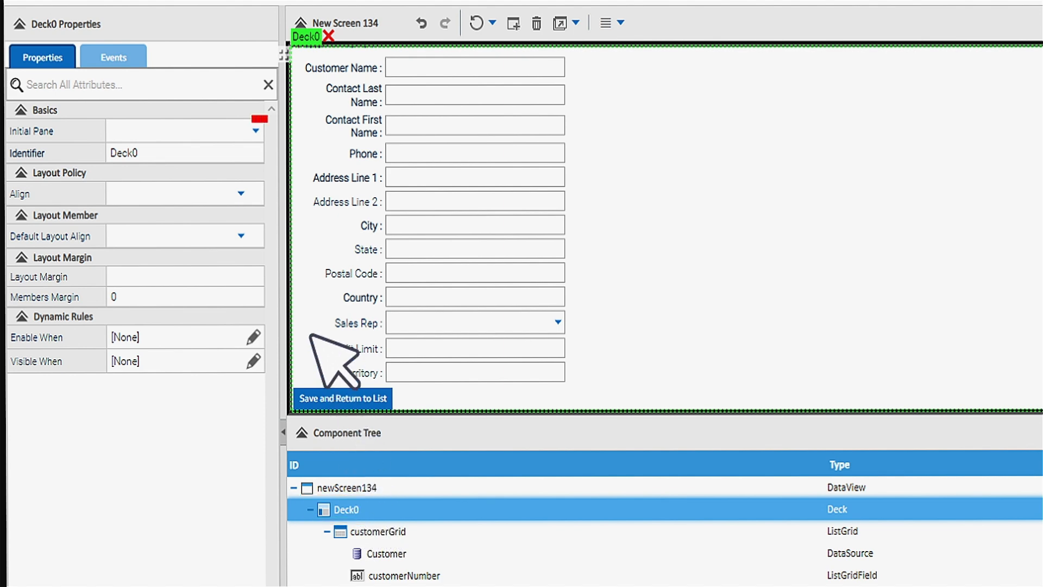
{"action": "left_click", "coordinate": [255, 130]}
{"action": "left_click", "coordinate": [180, 176]}
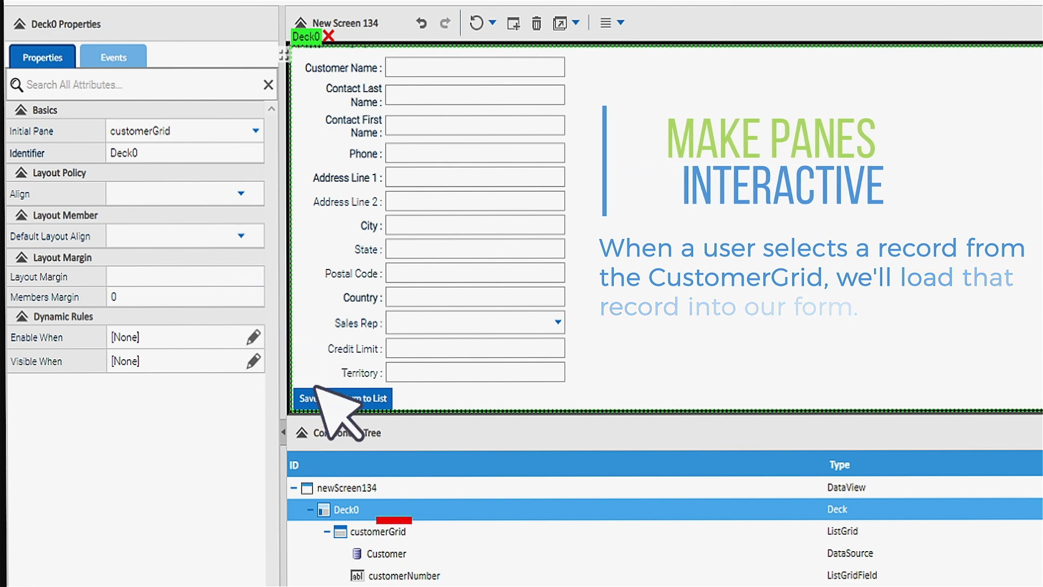
- Set up multiple actions for customerGrid's Record Click event, starting with Edit Selected on customerForm
{"action": "left_click", "coordinate": [409, 531]}
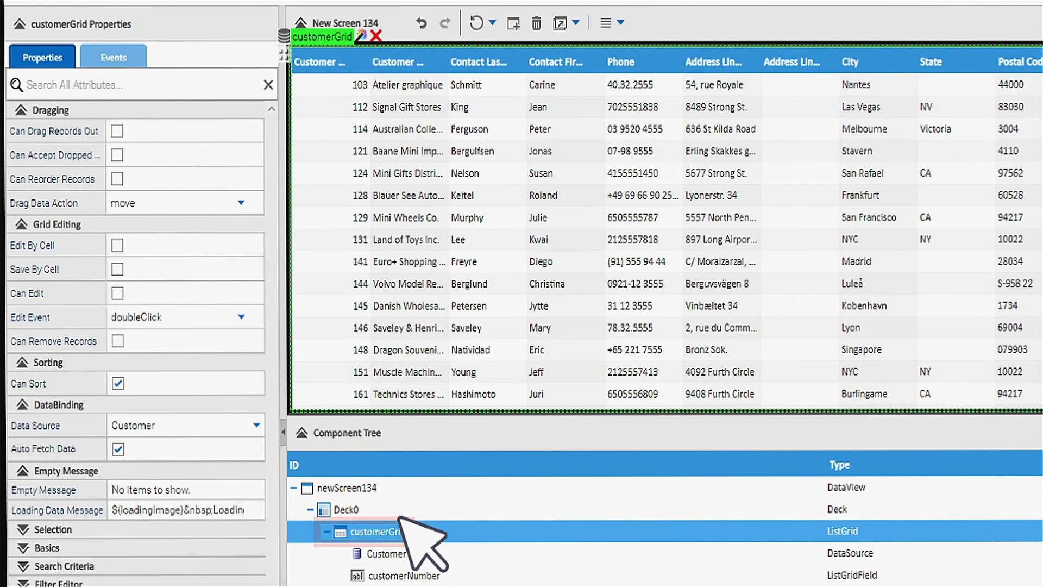
{"action": "left_click", "coordinate": [115, 57]}
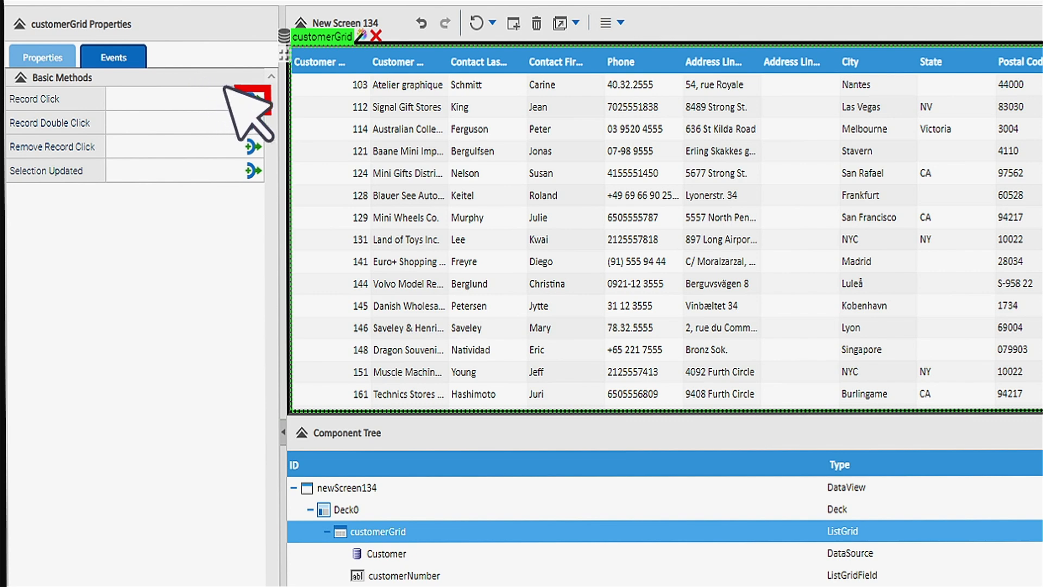
{"action": "left_click", "coordinate": [250, 98]}
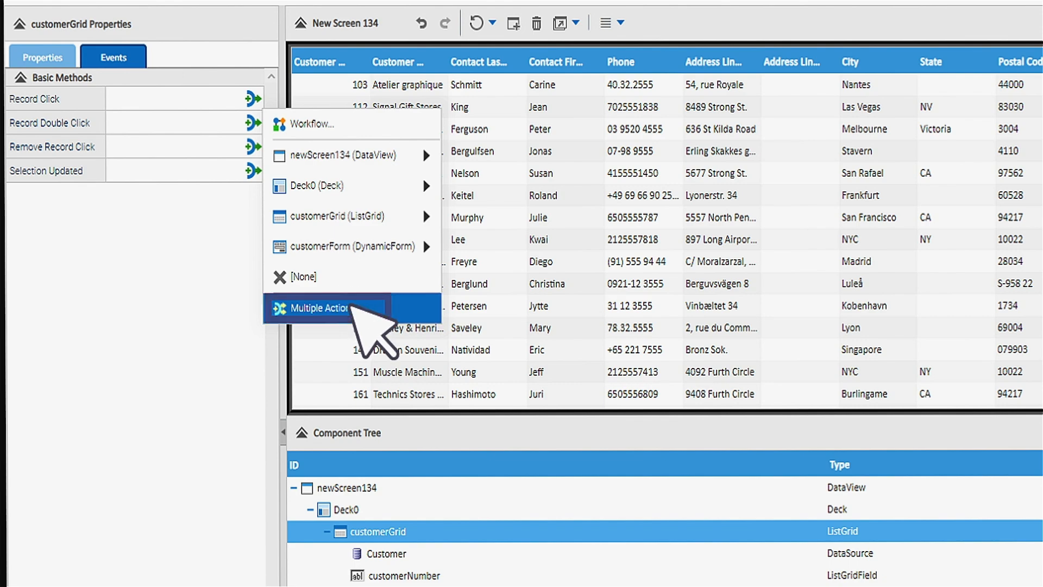
{"action": "left_click", "coordinate": [326, 308]}
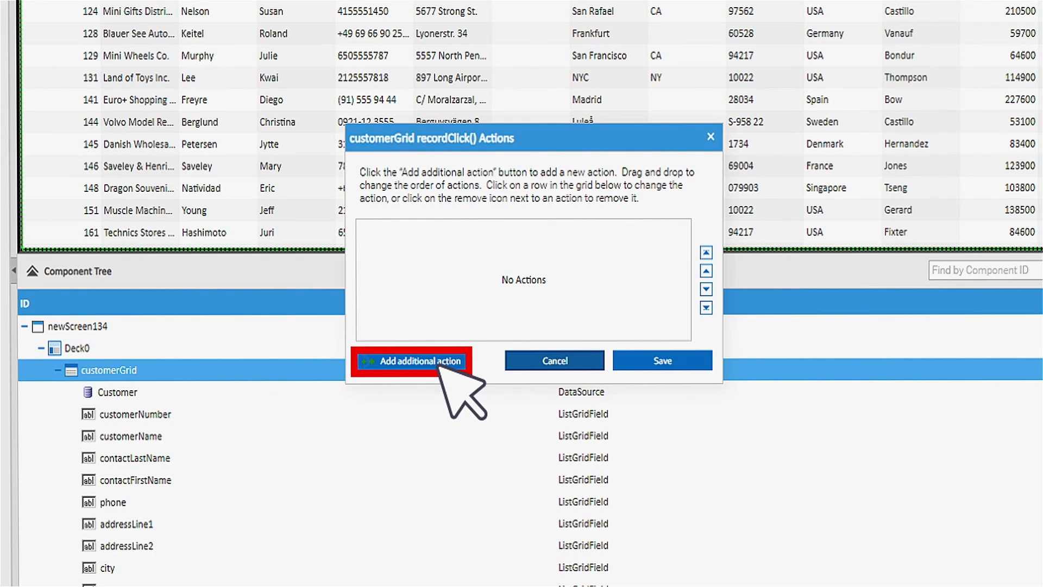
{"action": "left_click", "coordinate": [471, 382]}
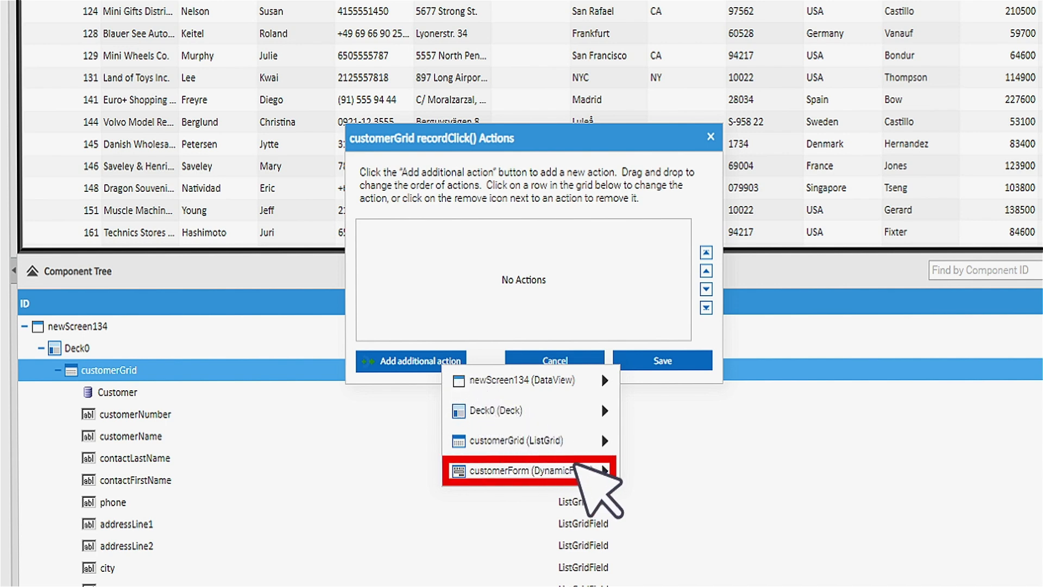
{"action": "mouse_move", "coordinate": [581, 467]}
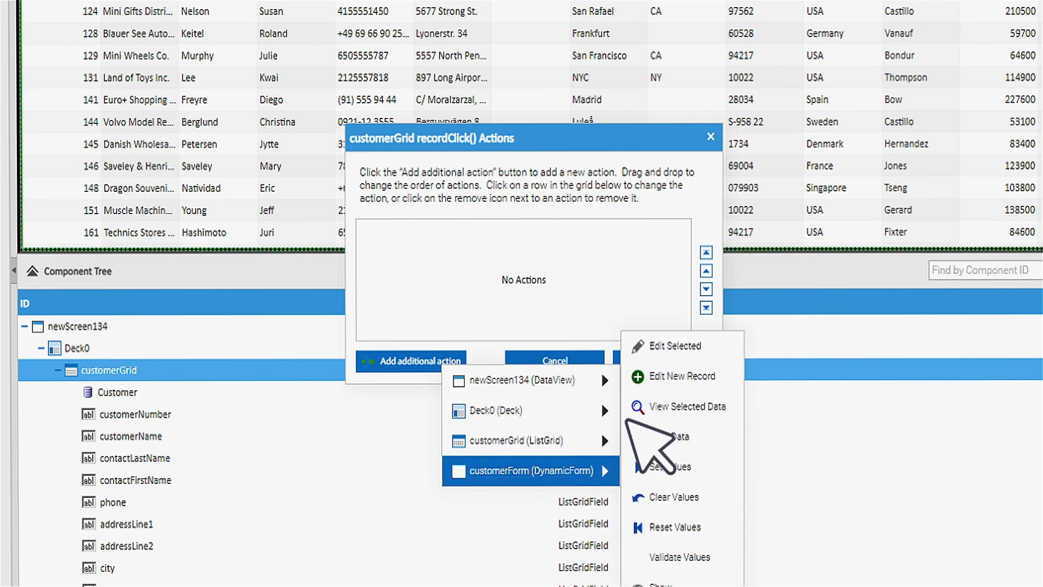
{"action": "left_click", "coordinate": [685, 347]}
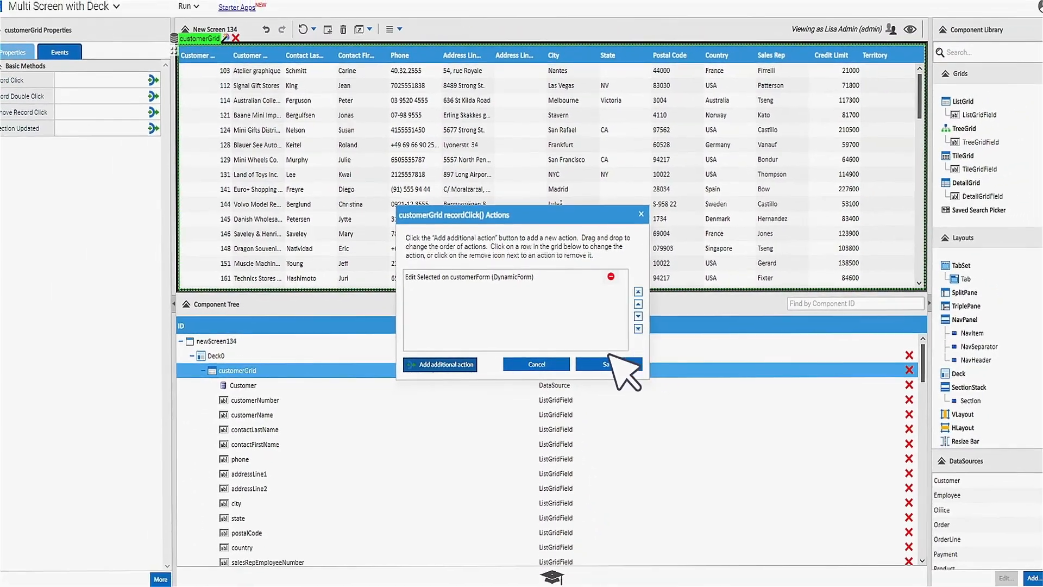
- Add a Show action on customerForm to the grid's Record Click actions and save the action list
{"action": "left_click", "coordinate": [465, 364]}
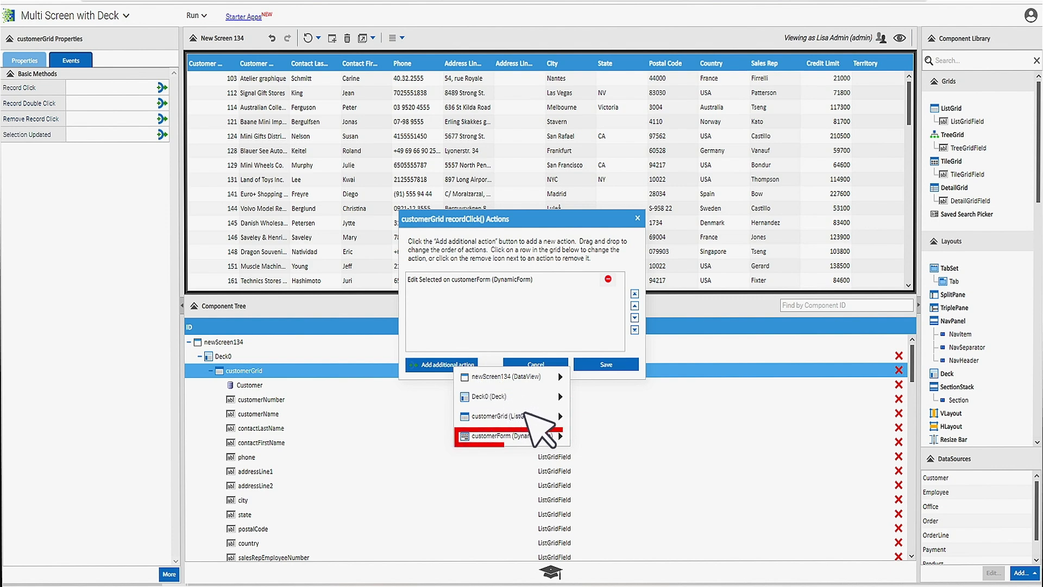
{"action": "mouse_move", "coordinate": [552, 434]}
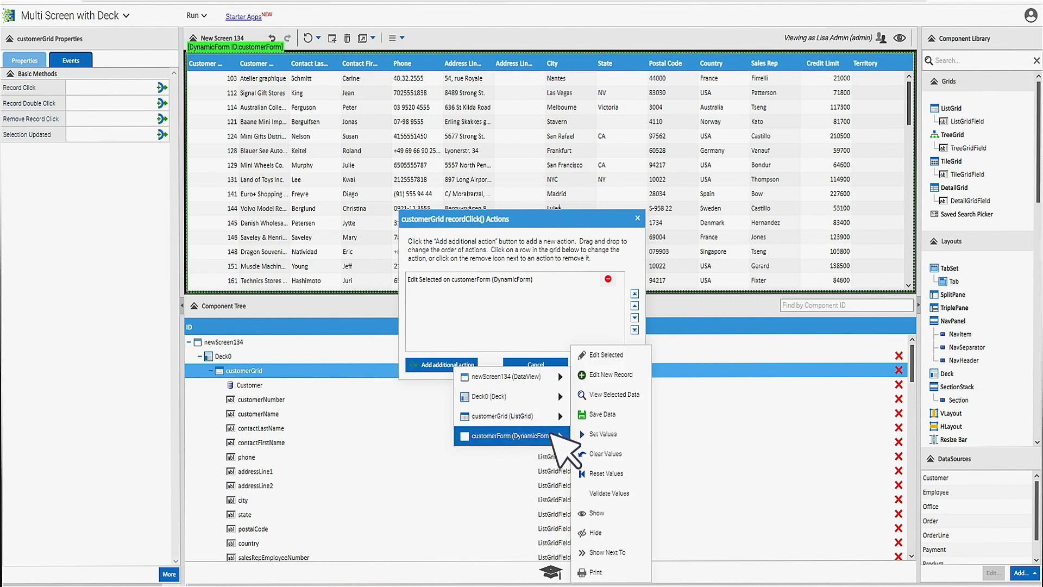
{"action": "left_click", "coordinate": [597, 513]}
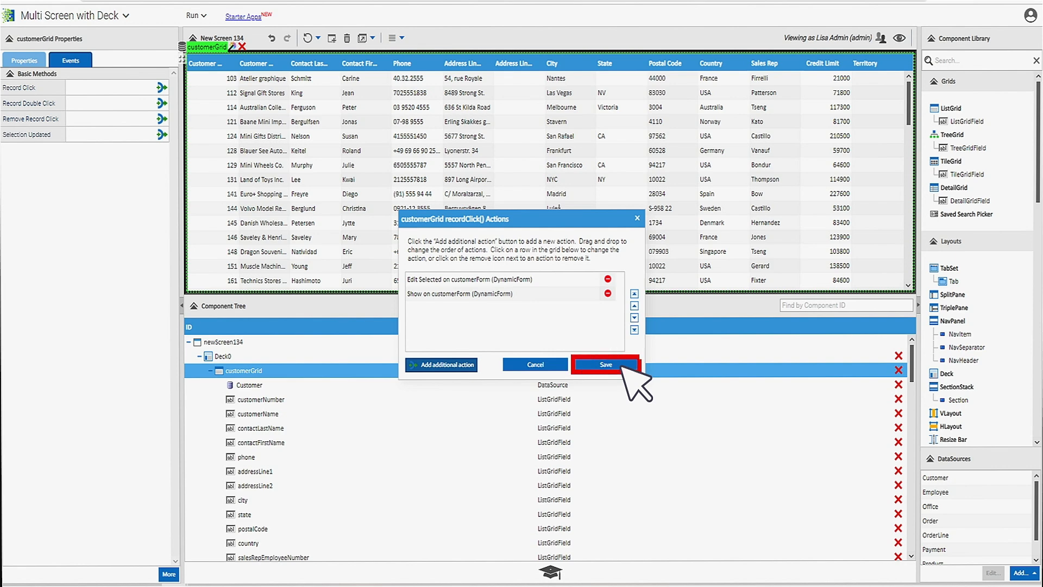
{"action": "left_click", "coordinate": [622, 367]}
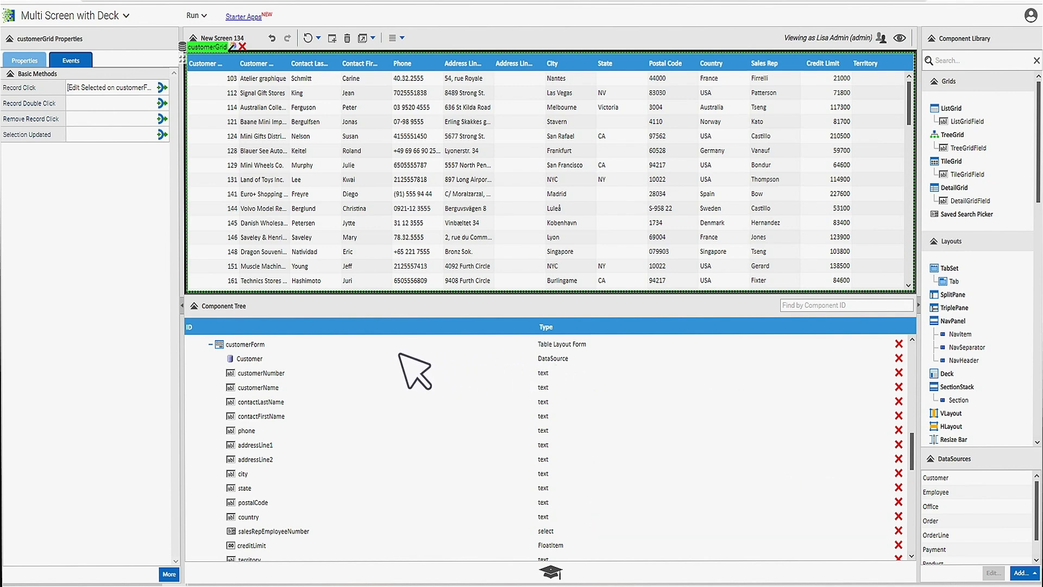
- Create a workflow for the Save and Return to List button's Click event with a Save Data task targeting customerForm
{"action": "left_click", "coordinate": [270, 344]}
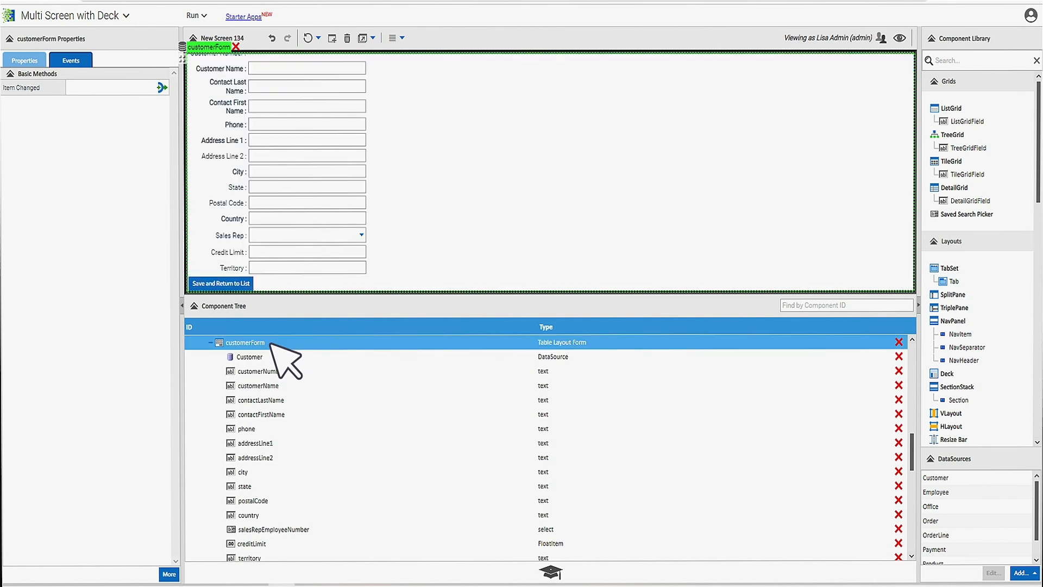
{"action": "left_click", "coordinate": [237, 284]}
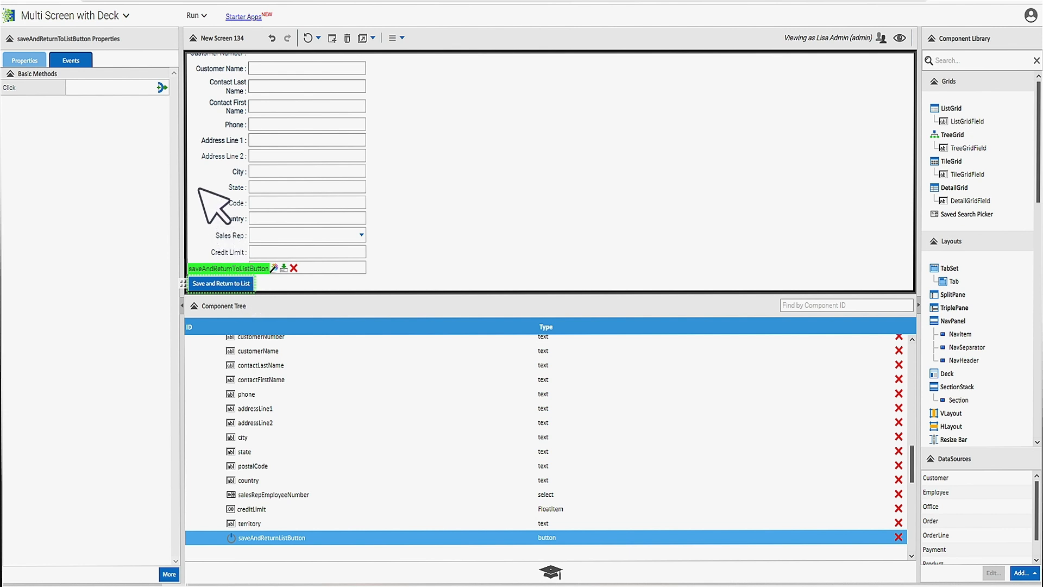
{"action": "left_click", "coordinate": [161, 87]}
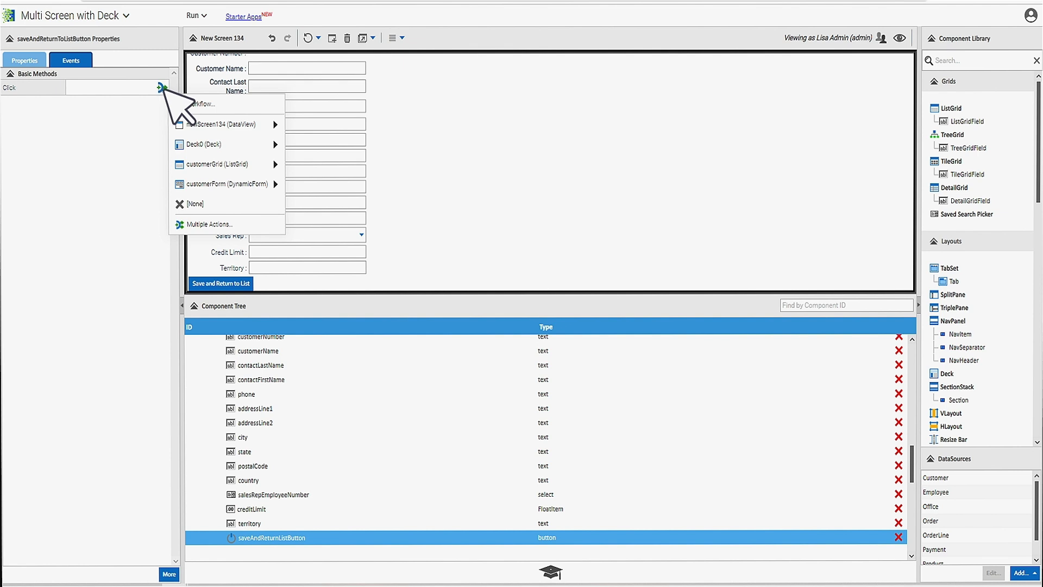
{"action": "left_click", "coordinate": [222, 103]}
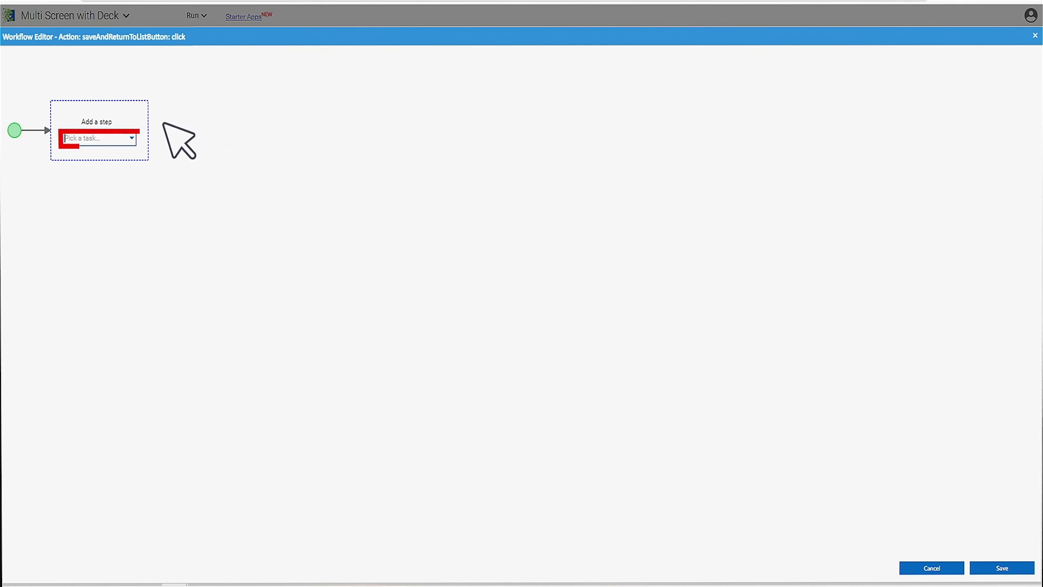
{"action": "left_click", "coordinate": [132, 137]}
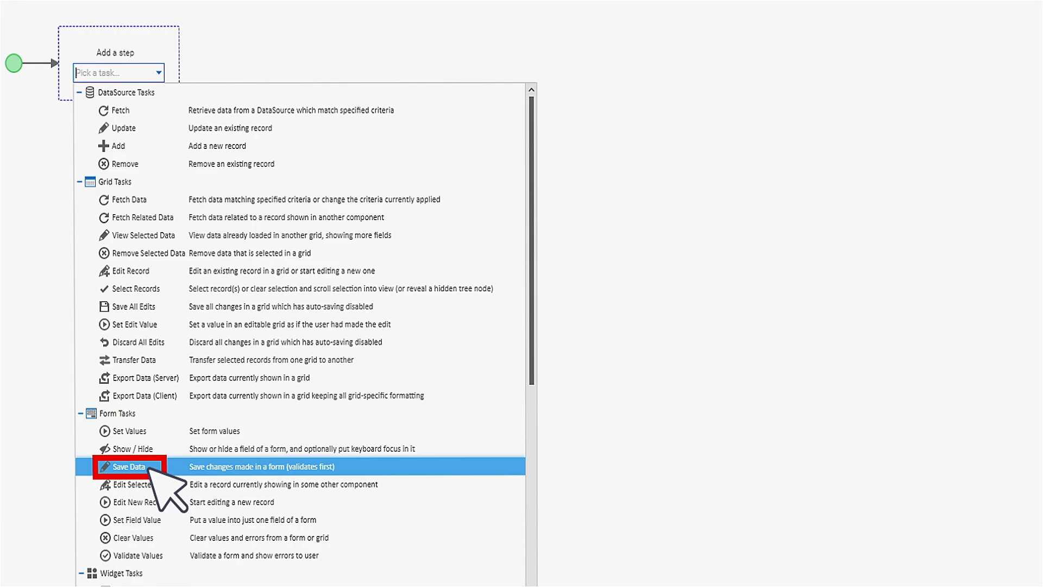
{"action": "left_click", "coordinate": [150, 468]}
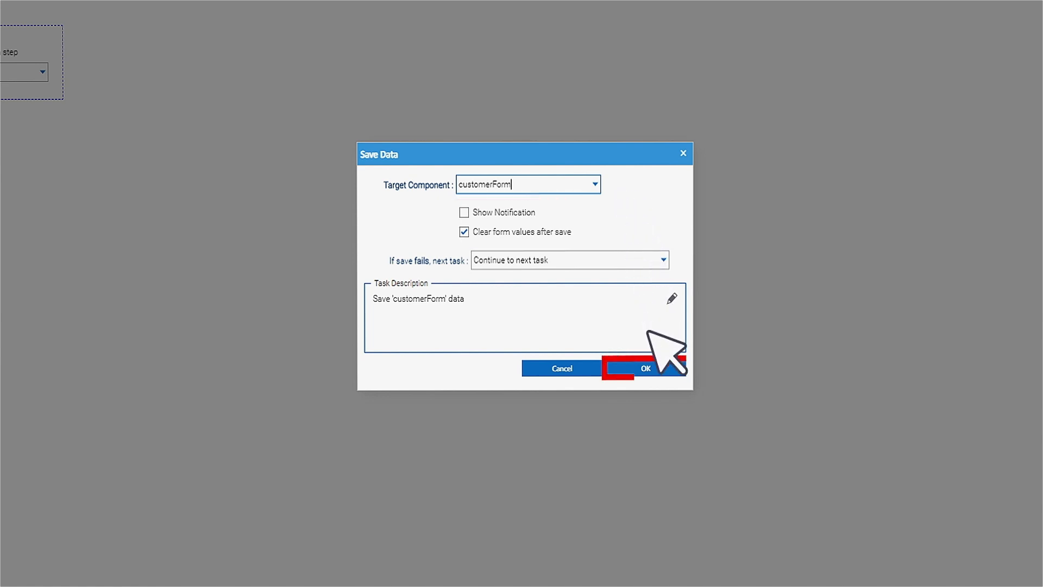
{"action": "left_click", "coordinate": [659, 367]}
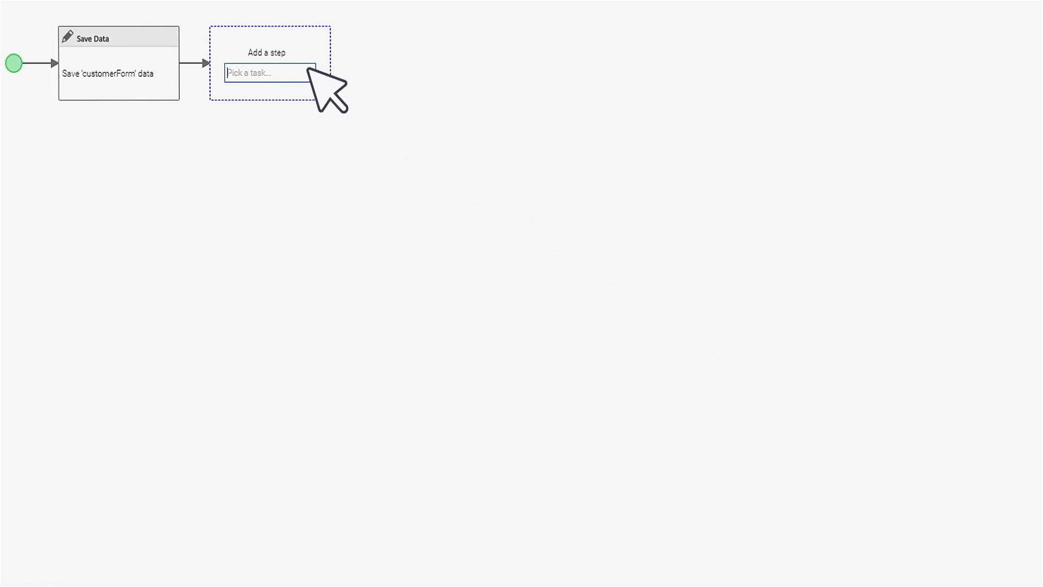
- Add a widget Show / Hide task that sets customerGrid to Shown, and save the workflow
{"action": "left_click", "coordinate": [308, 69]}
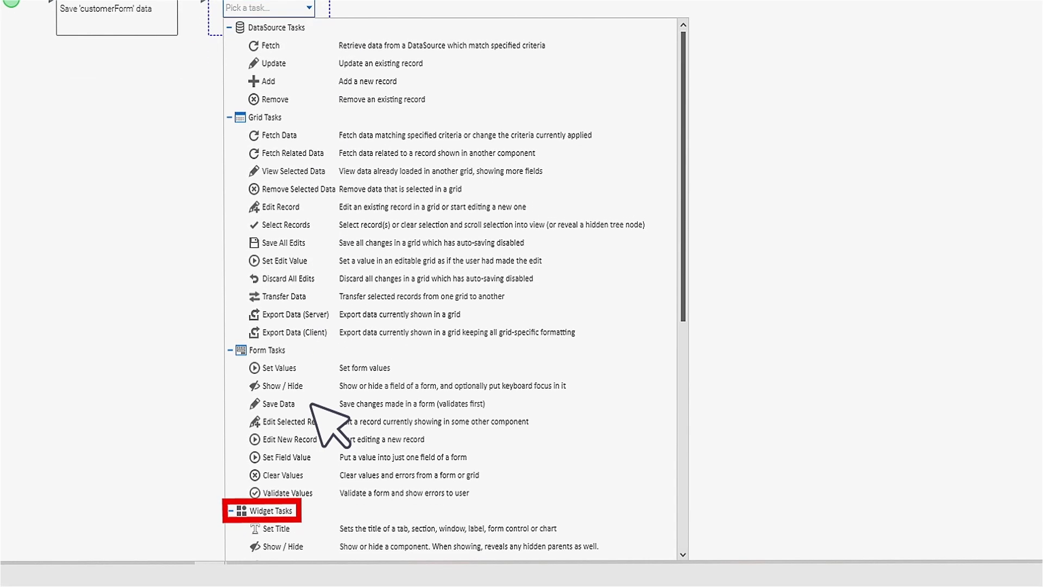
{"action": "left_click", "coordinate": [314, 538]}
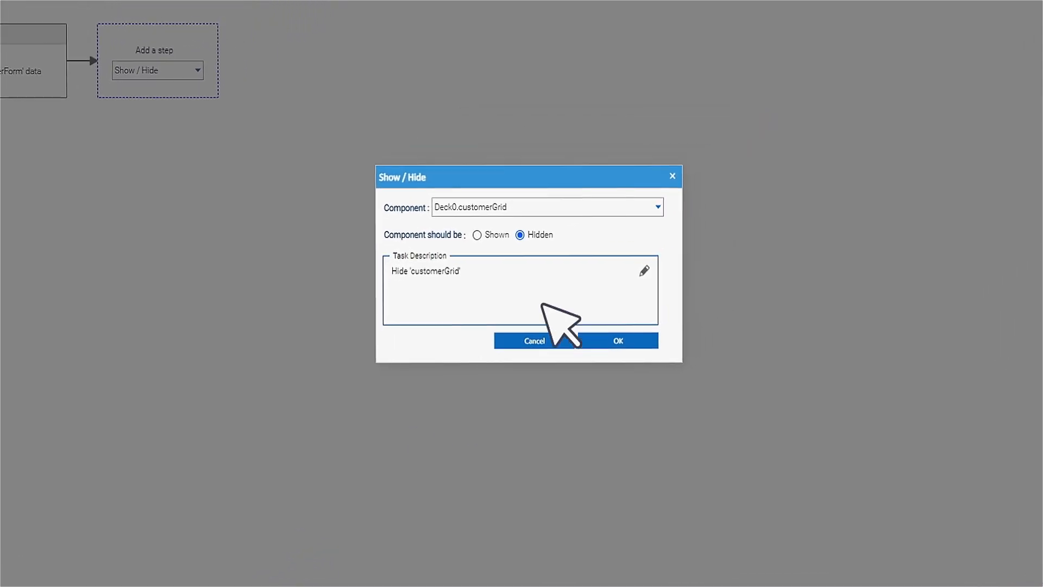
{"action": "left_click", "coordinate": [675, 194]}
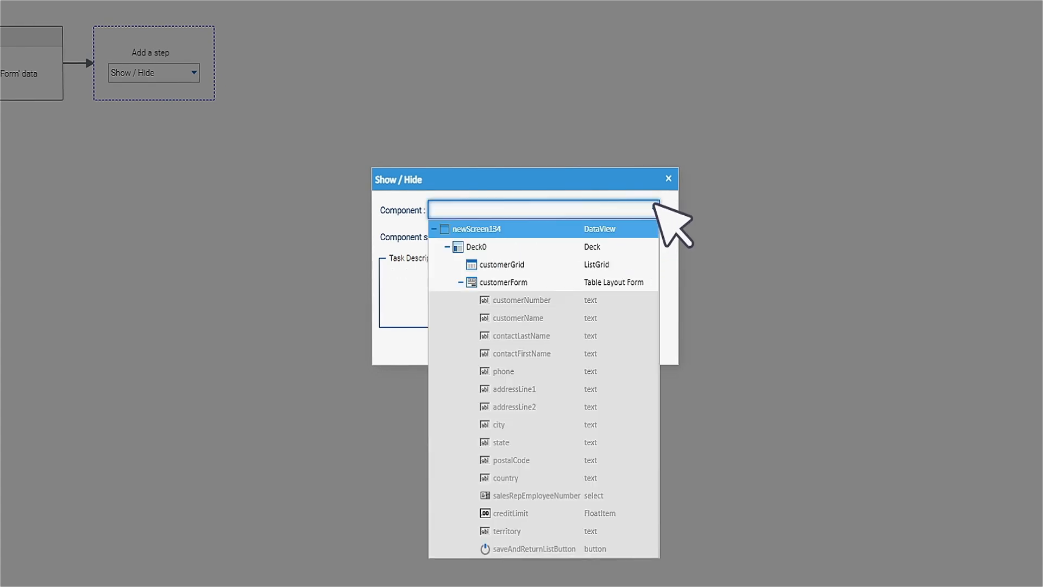
{"action": "left_click", "coordinate": [541, 264]}
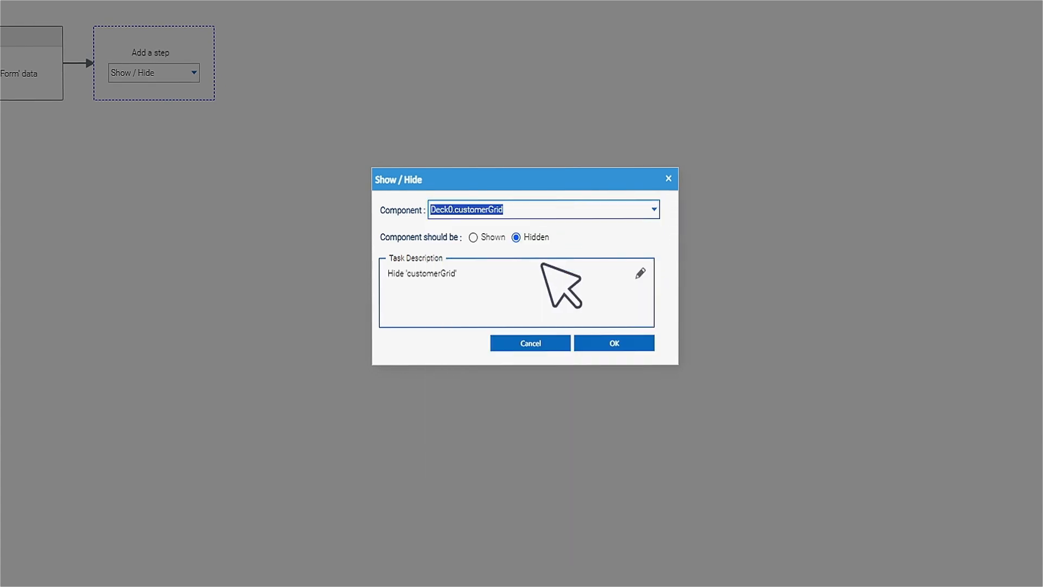
{"action": "left_click", "coordinate": [472, 237]}
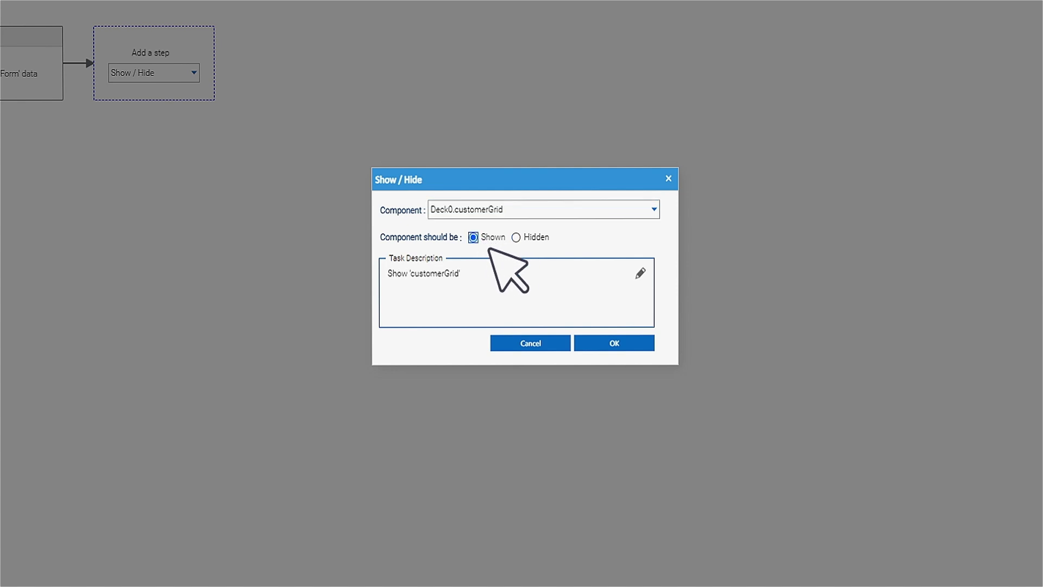
{"action": "left_click", "coordinate": [614, 342]}
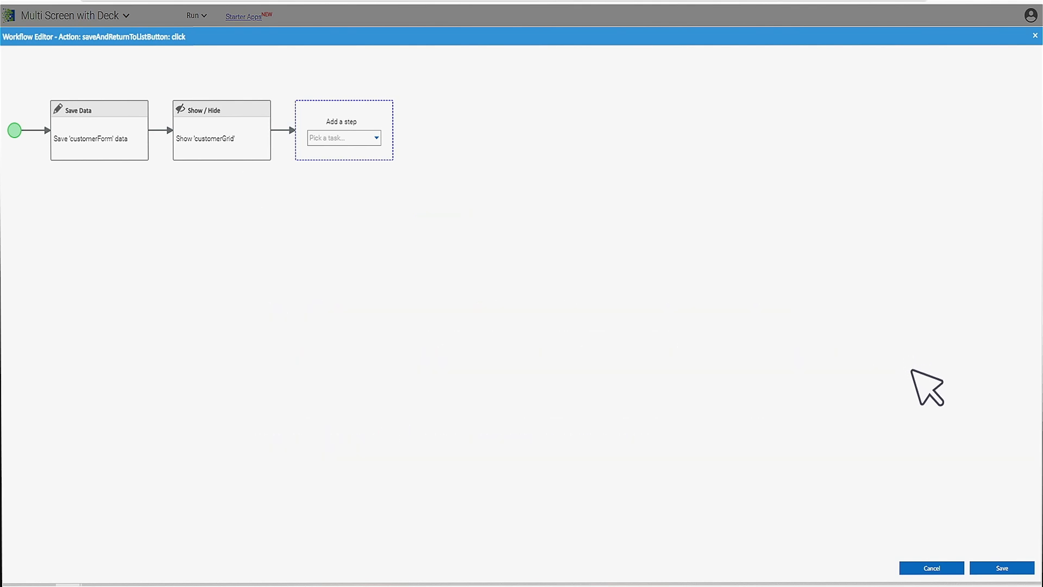
{"action": "left_click", "coordinate": [1002, 568]}
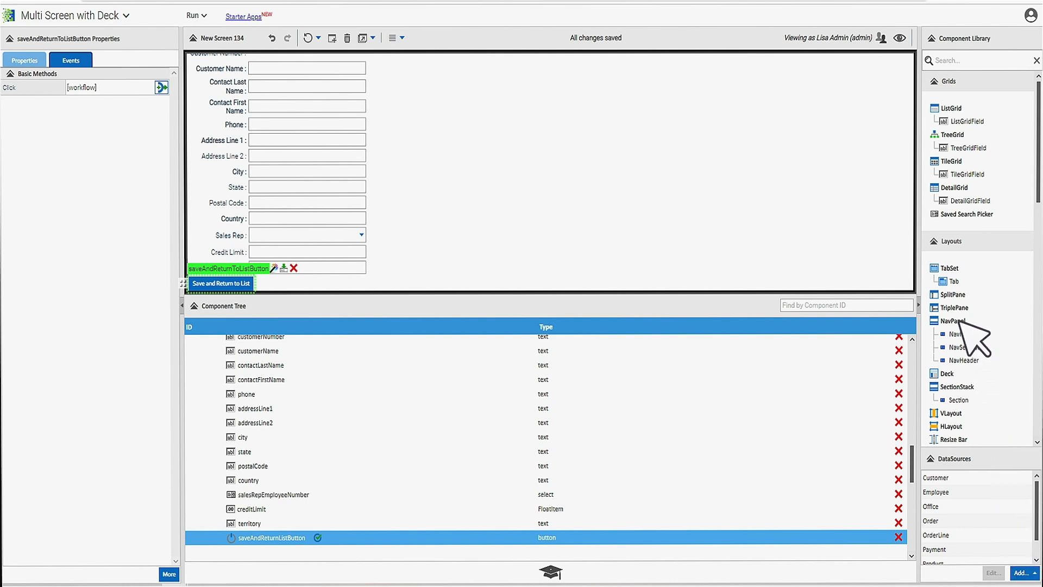
- Open the finished customer screen in preview mode
{"action": "left_click", "coordinate": [899, 37]}
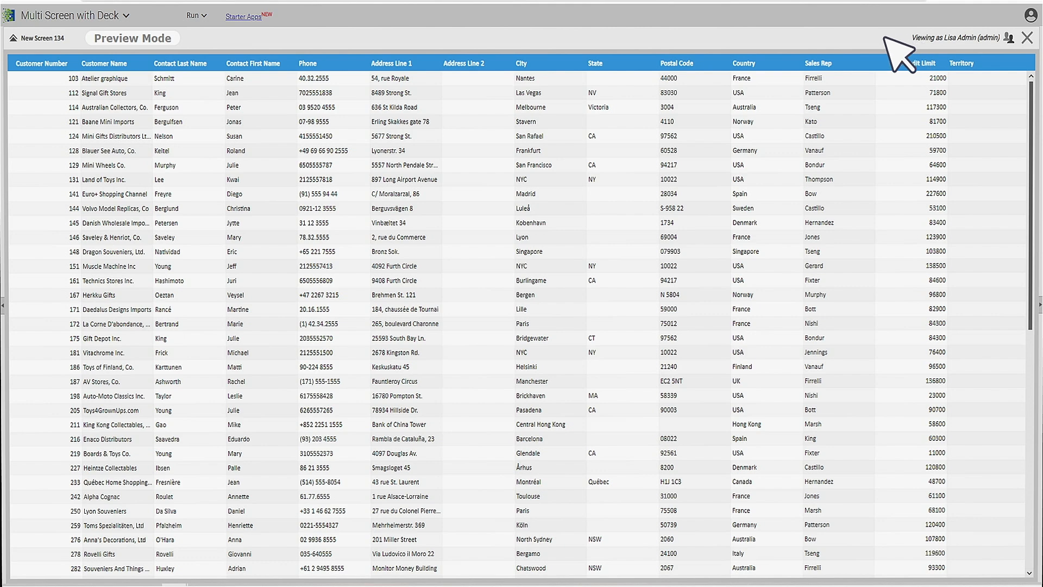
- Test the customer form by saving a credit limit of 100000 for Australian Collectors, Co., and exit the preview
{"action": "left_click", "coordinate": [434, 108]}
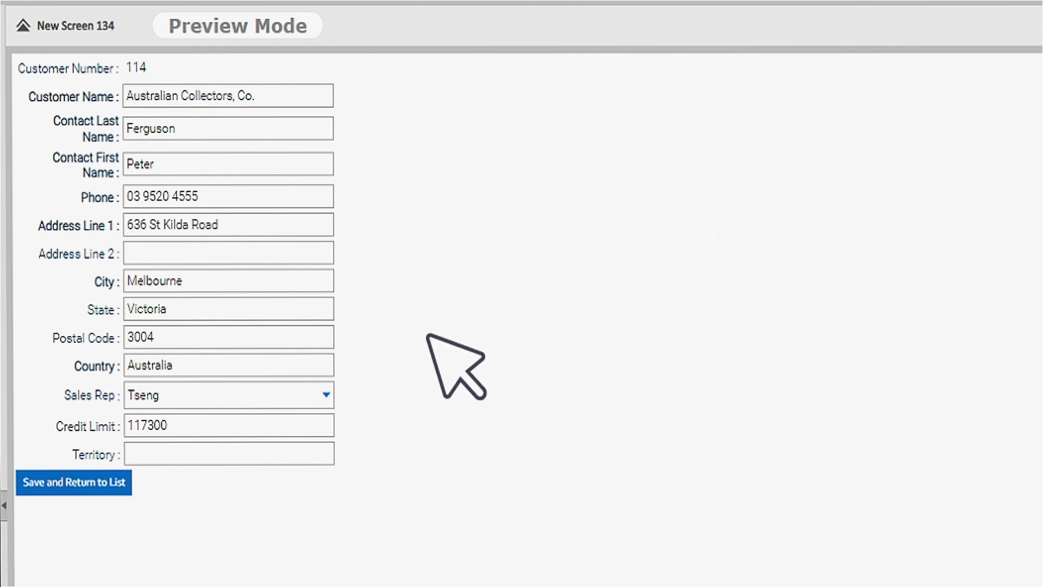
{"action": "double_click", "coordinate": [267, 423]}
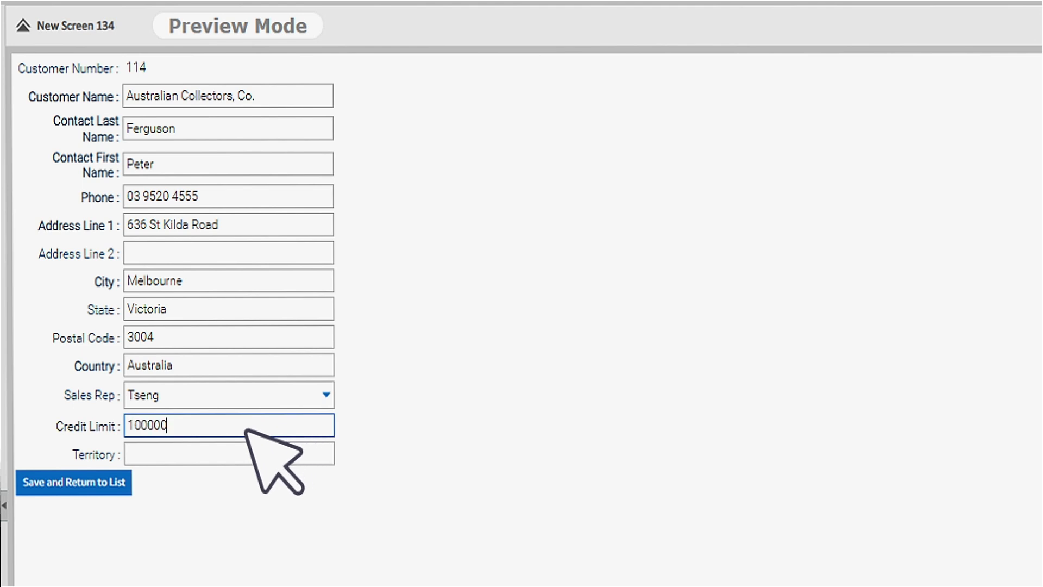
{"action": "left_click", "coordinate": [105, 481]}
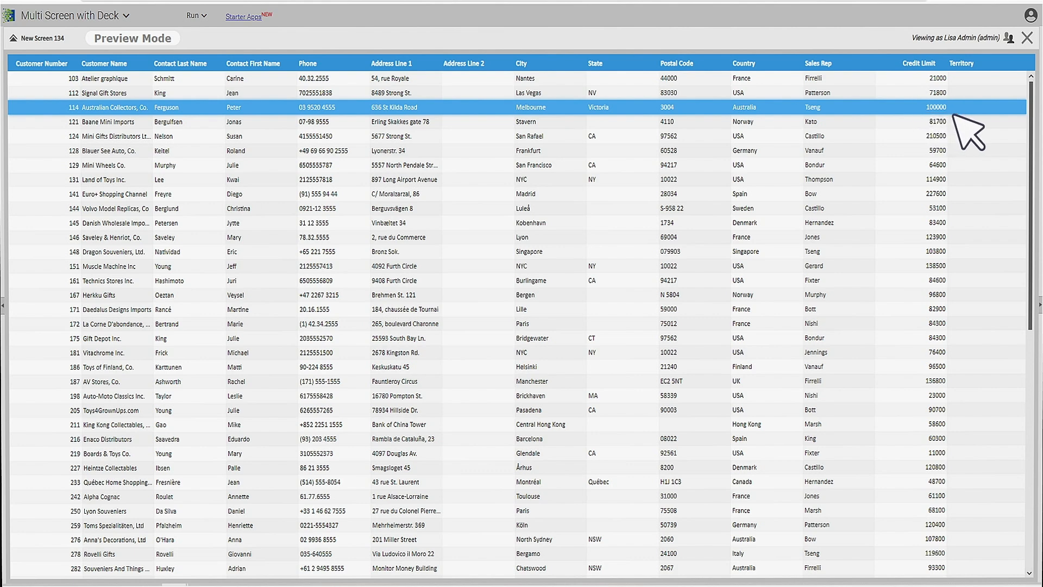
{"action": "left_click", "coordinate": [1026, 37]}
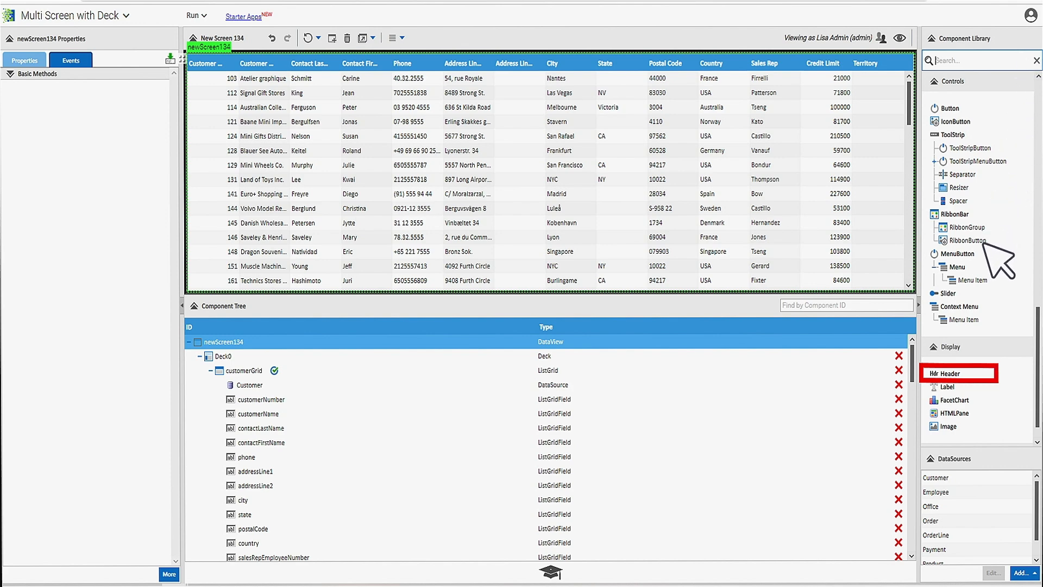
- Add a Header component above Deck0 in the screen and title it Customer Management
{"action": "left_click_drag", "start_coordinate": [960, 373], "coordinate": [482, 354]}
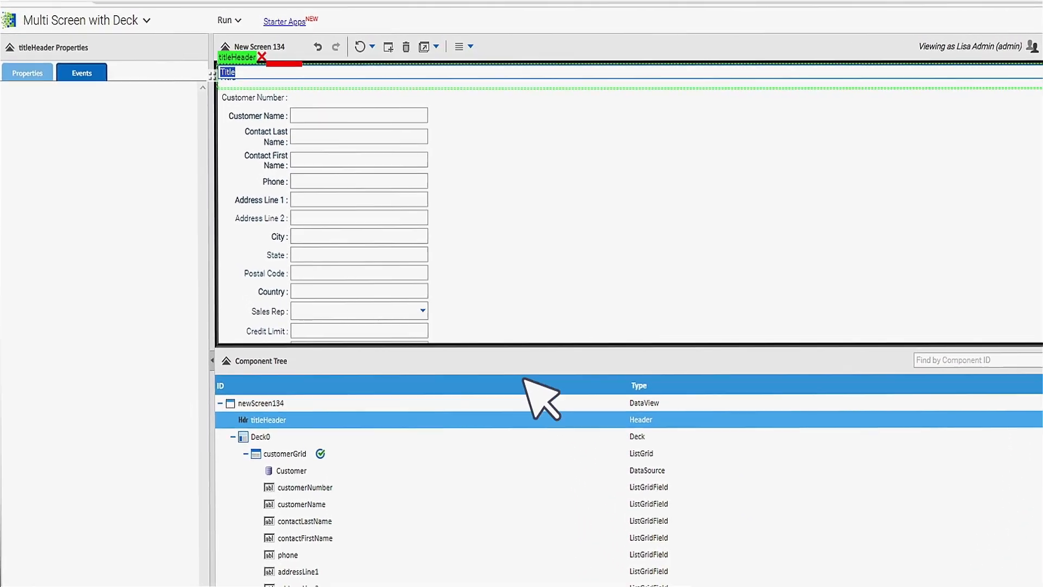
{"action": "type", "text": "Customer Manageme"}
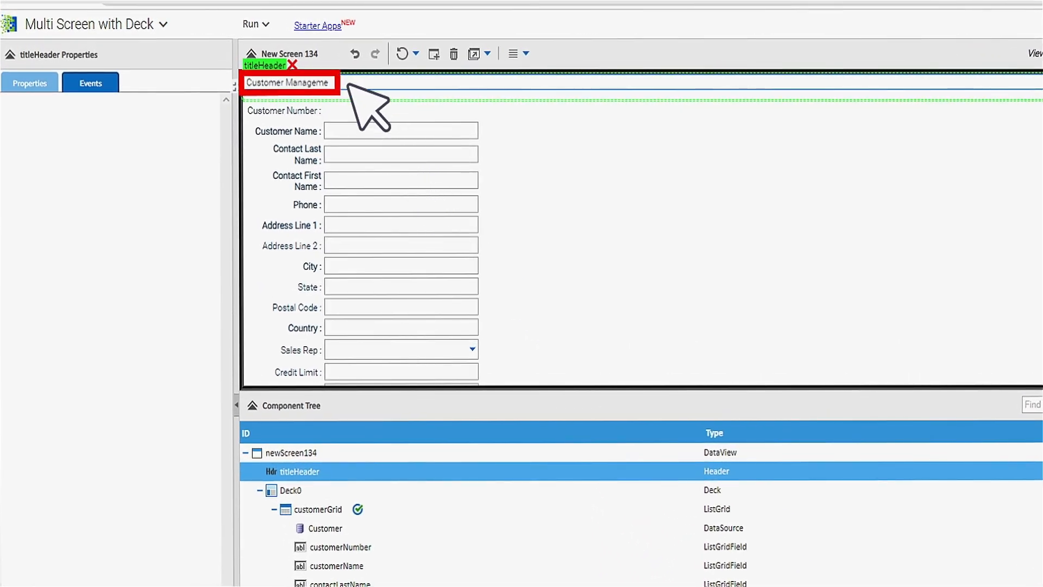
{"action": "type", "text": "nt"}
{"action": "key", "text": "Return"}
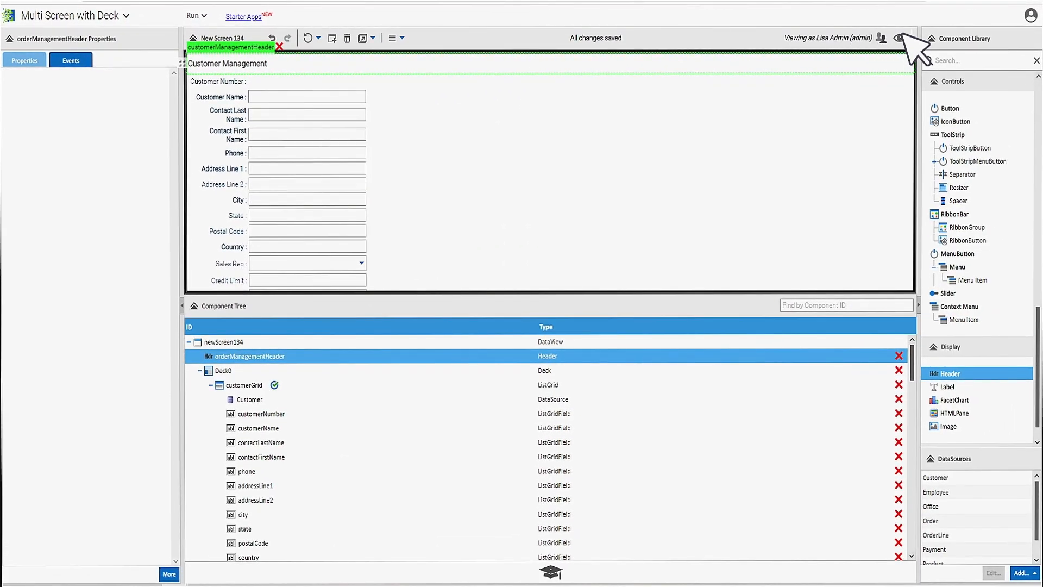
- Preview the screen, open the Australian Collectors, Co. record to check the header above list and form, and exit the preview
{"action": "left_click", "coordinate": [900, 35]}
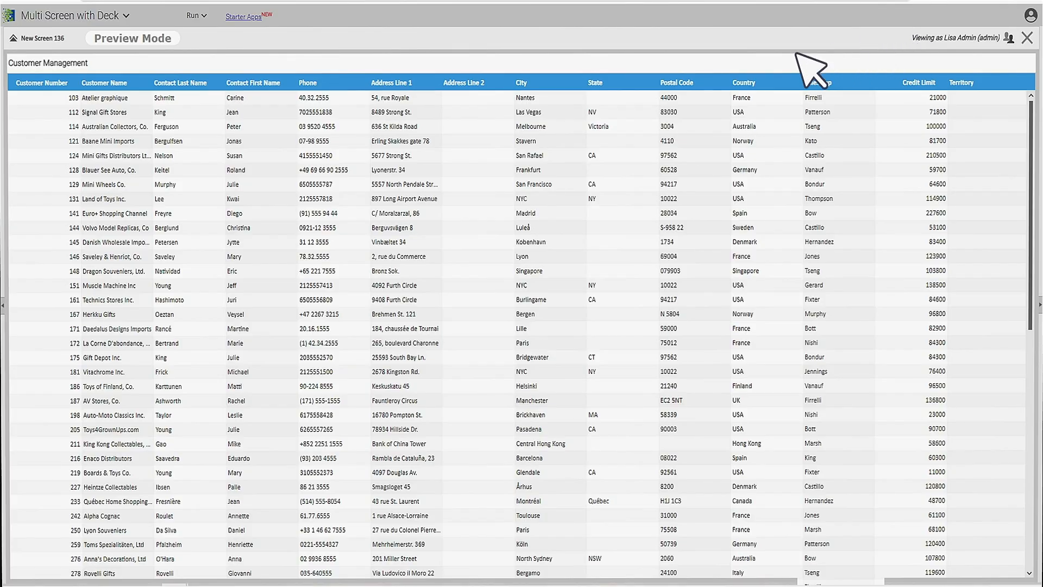
{"action": "left_click", "coordinate": [435, 126]}
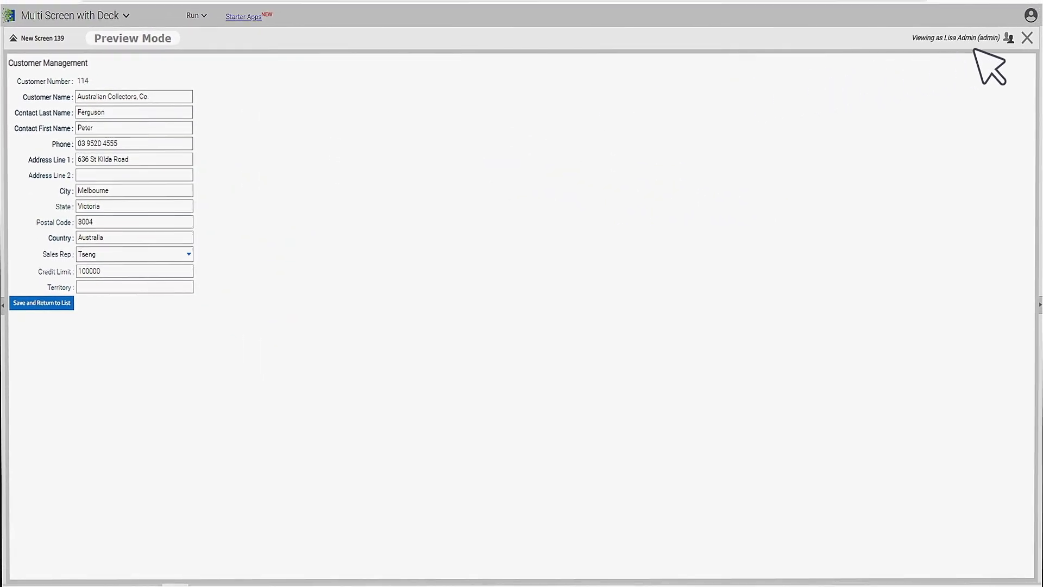
{"action": "left_click", "coordinate": [1027, 39]}
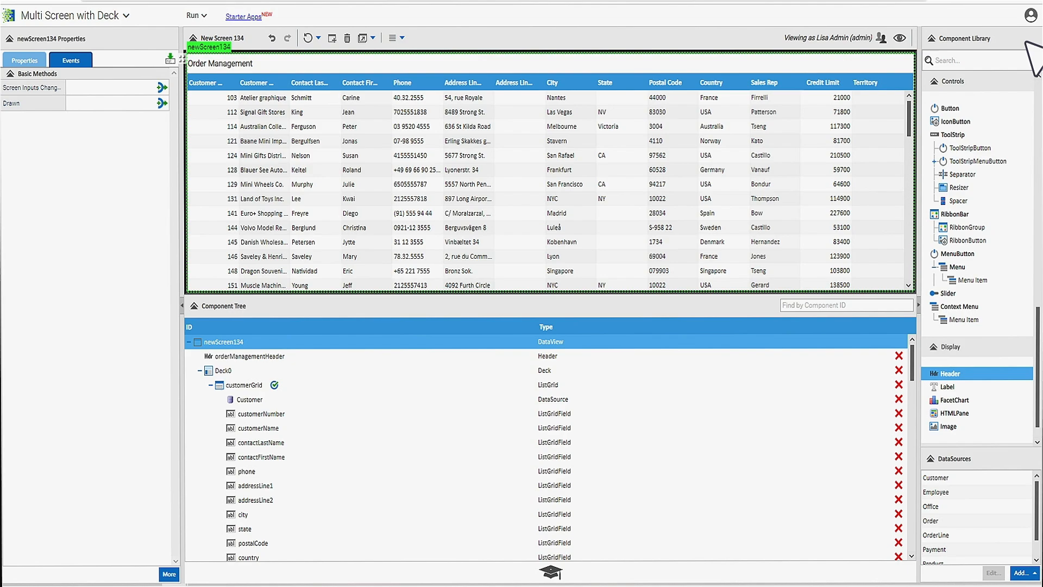